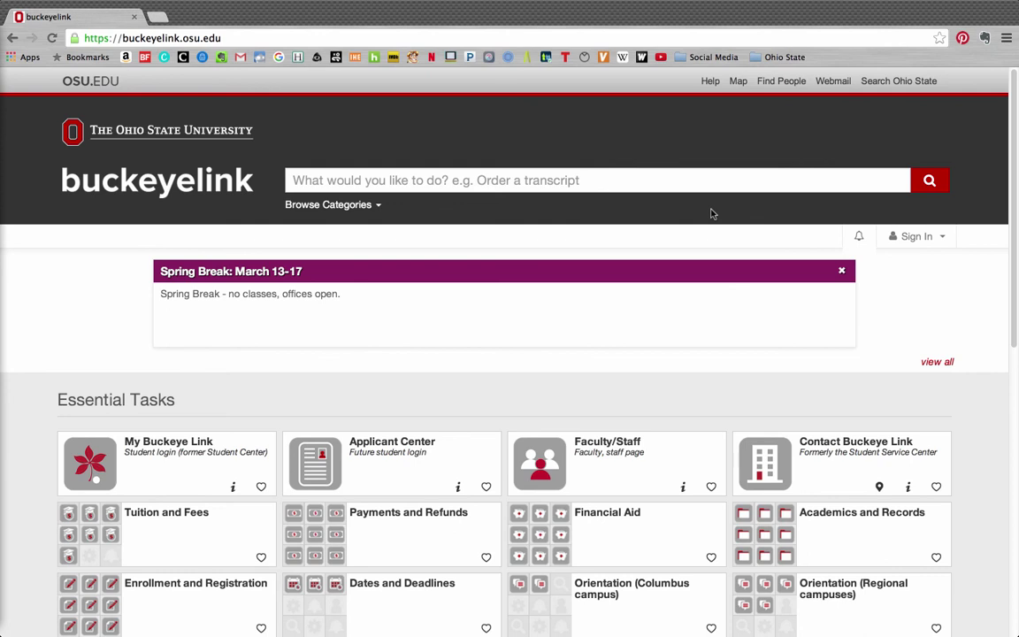
- Search Buckeye Link for "student health insurance" and open the Student Health Insurance task for selecting or waiving coverage
click(657, 180)
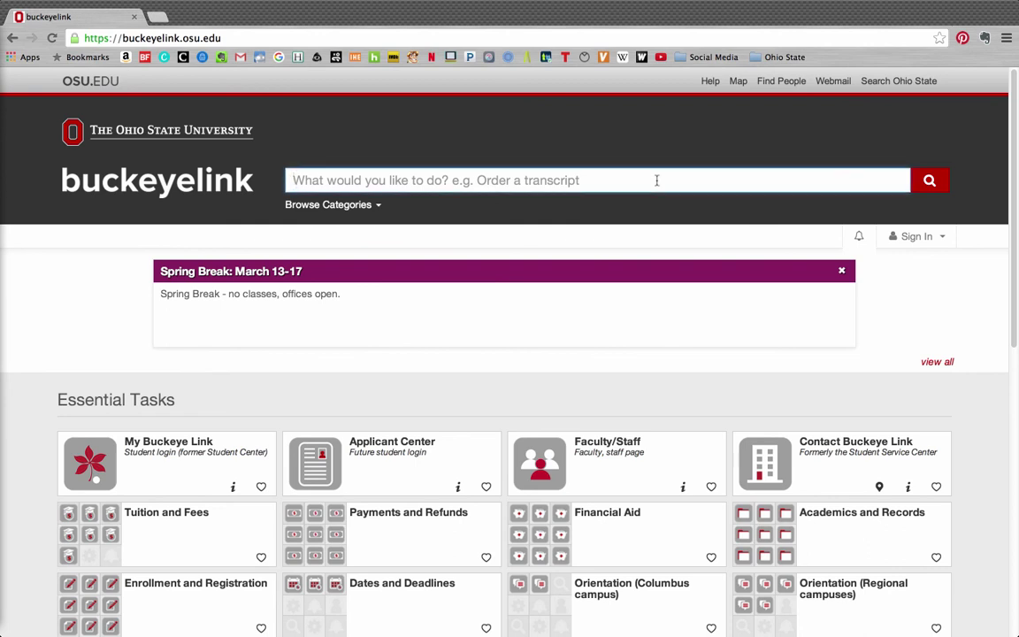
text(student health insurance)
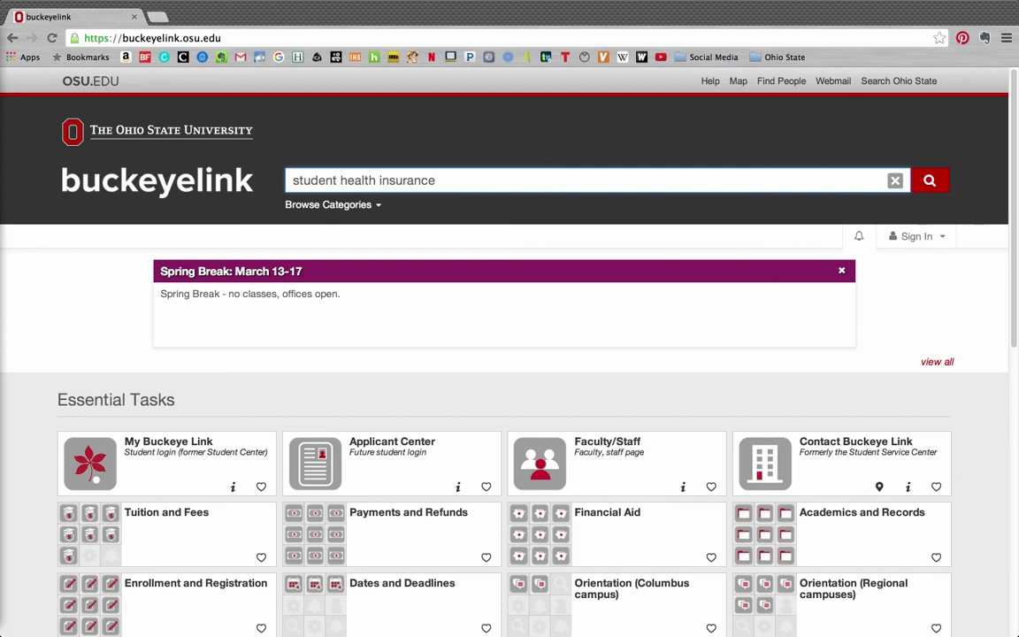
key(Return)
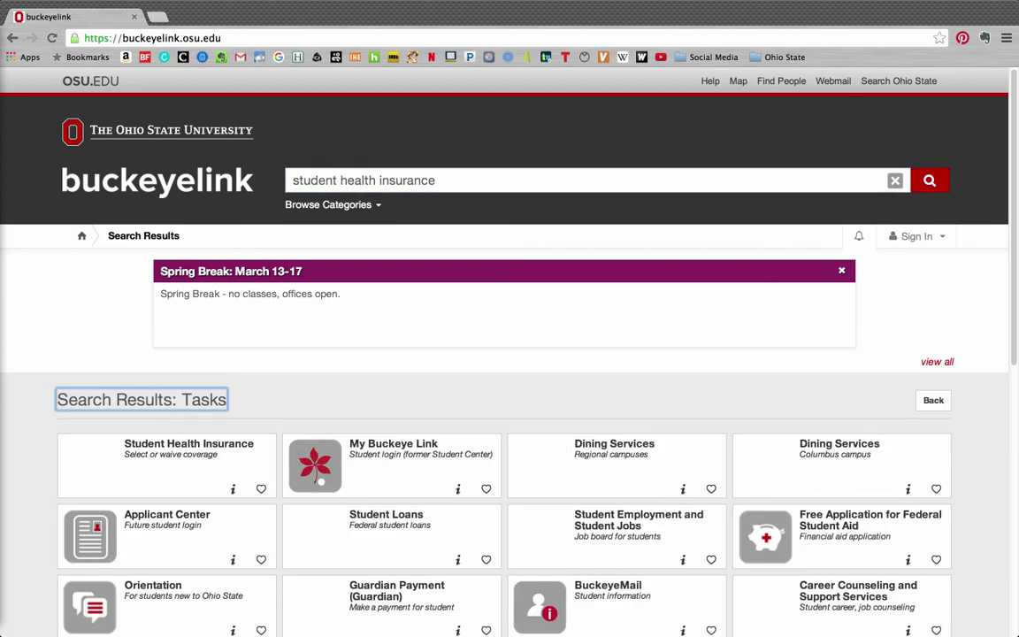
click(125, 457)
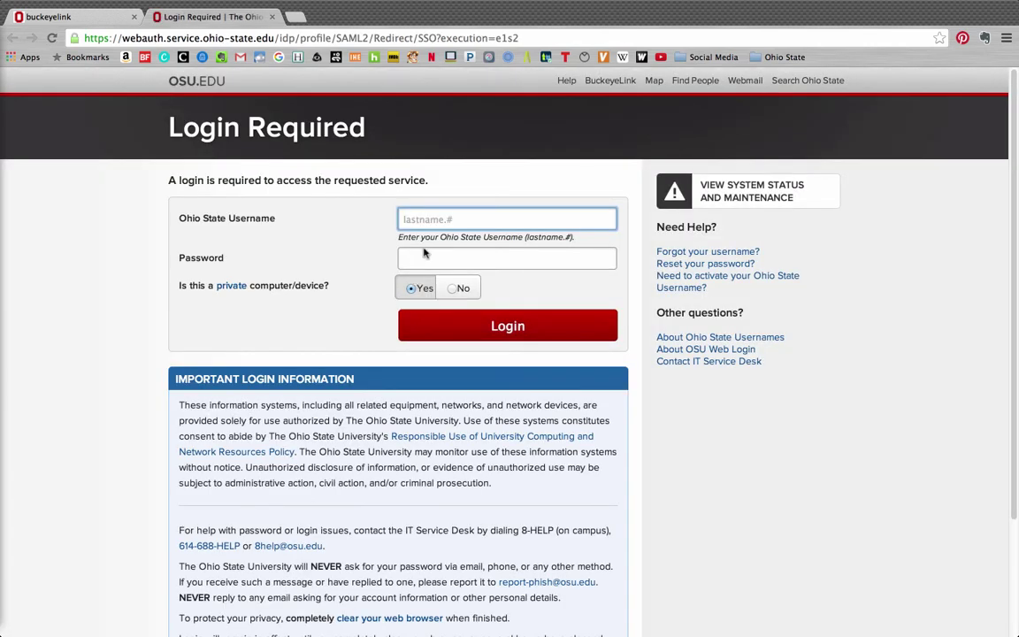
- Log in by entering the Ohio State username and the account password
text(doe.123)
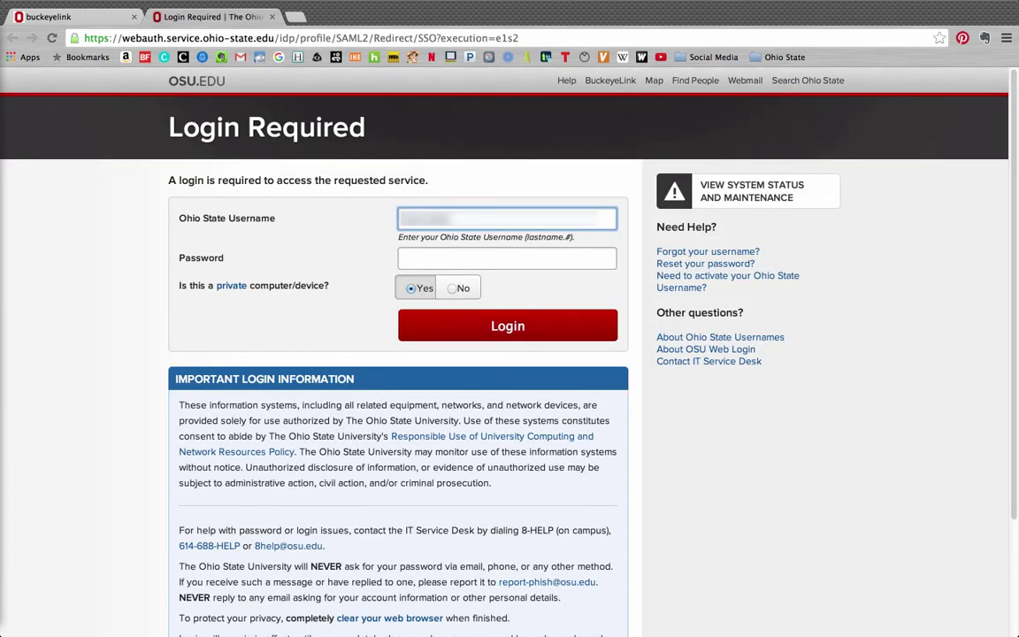
click(461, 258)
text(****)
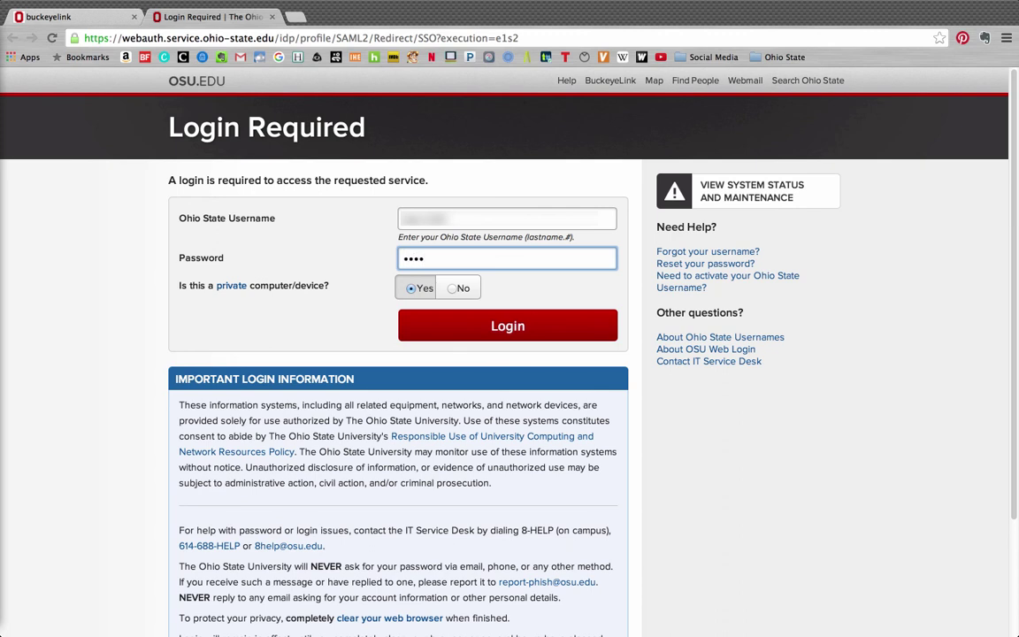
text(****)
key(Return)
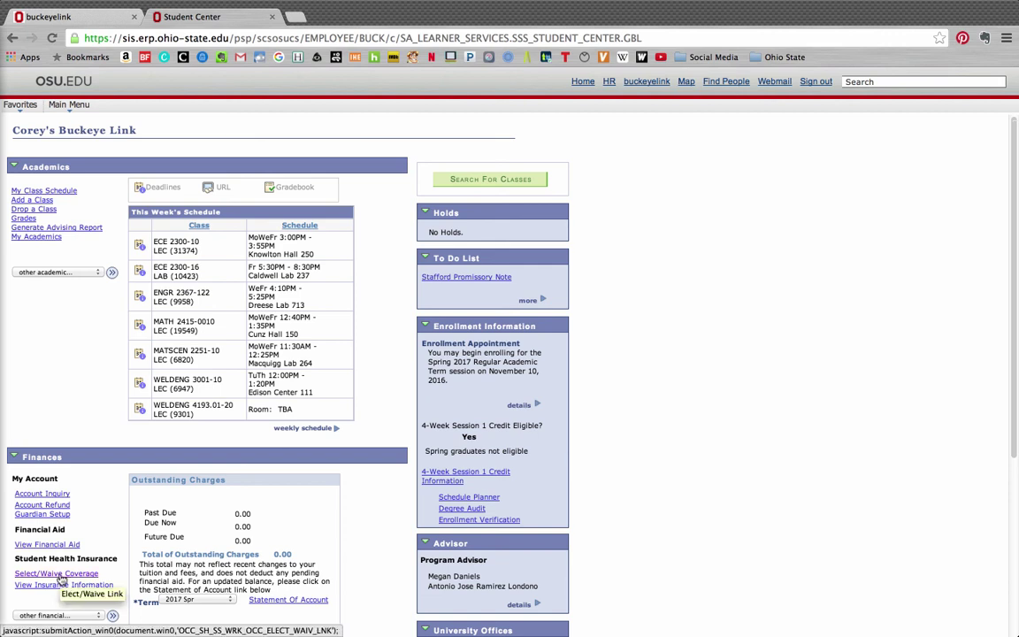
- Open the Select/Waive Coverage form, choose Waiver (No Ohio State student health insurance) for terms AU17, SP18, SU18, and continue
click(61, 574)
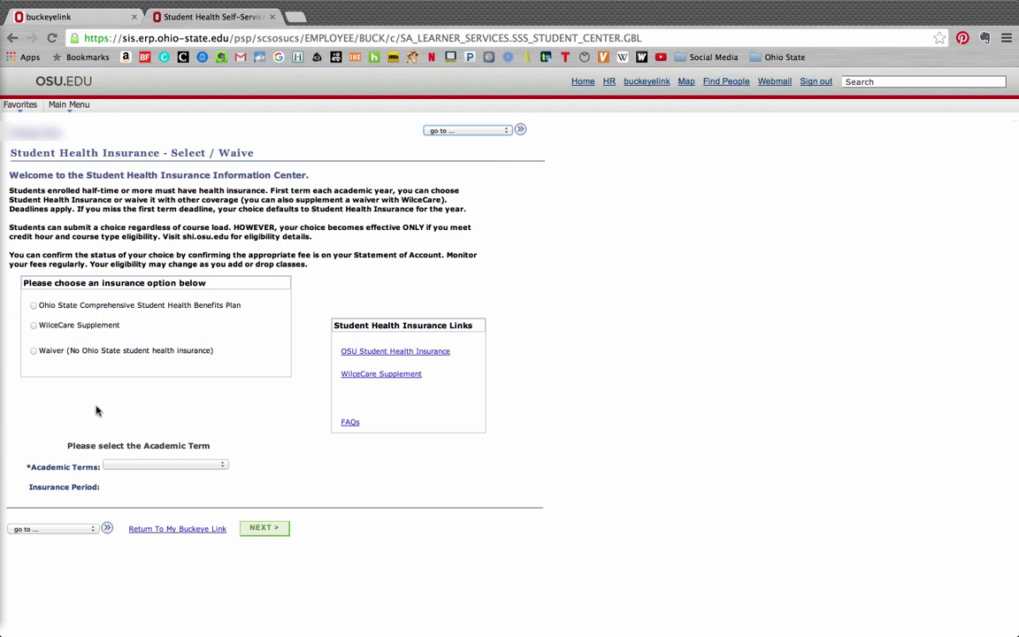
click(34, 352)
click(166, 465)
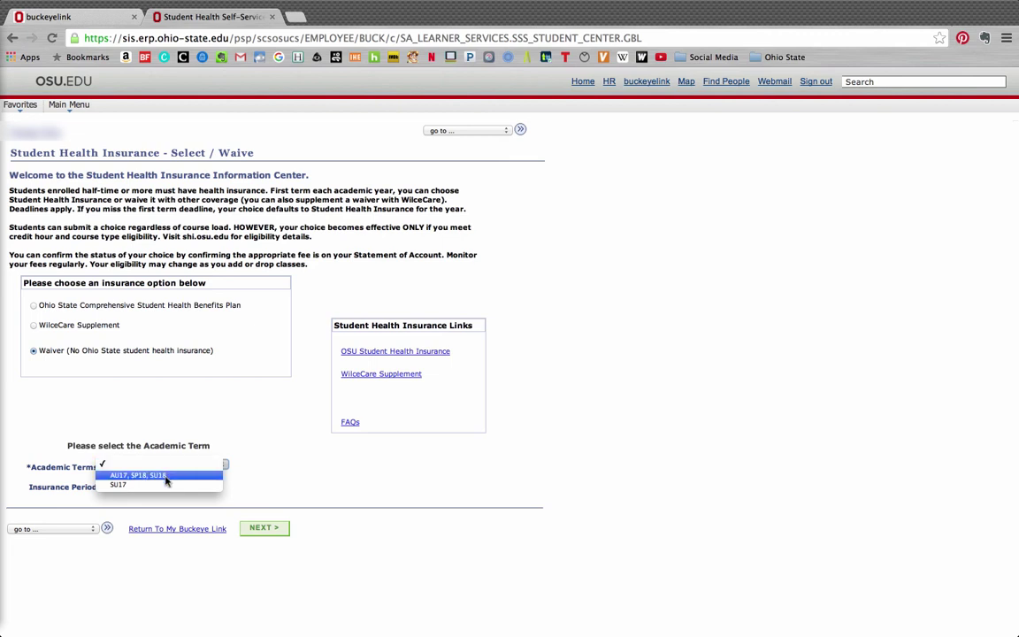
click(164, 476)
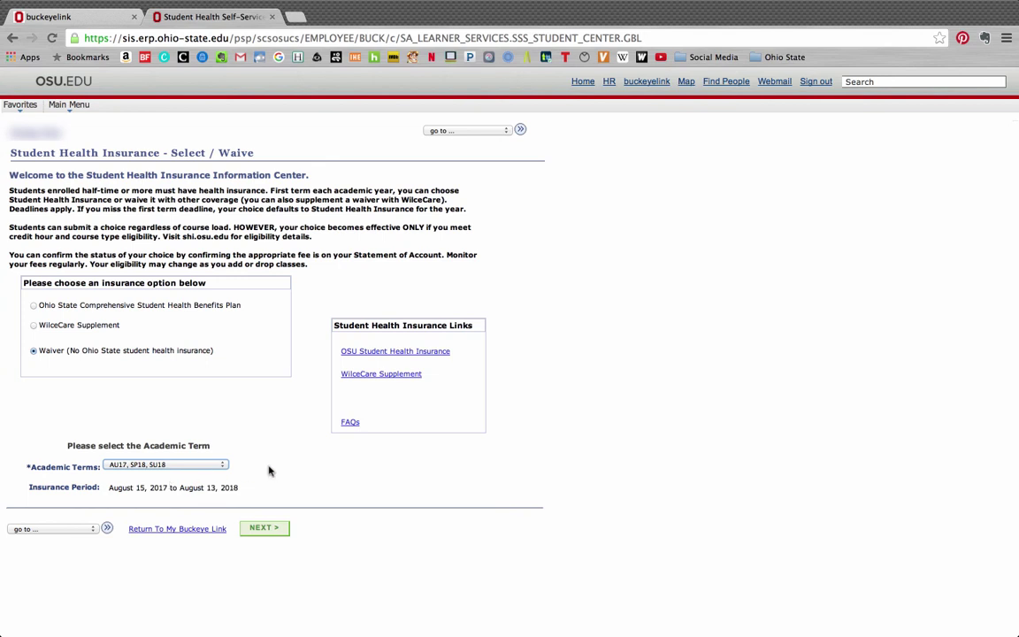
click(265, 531)
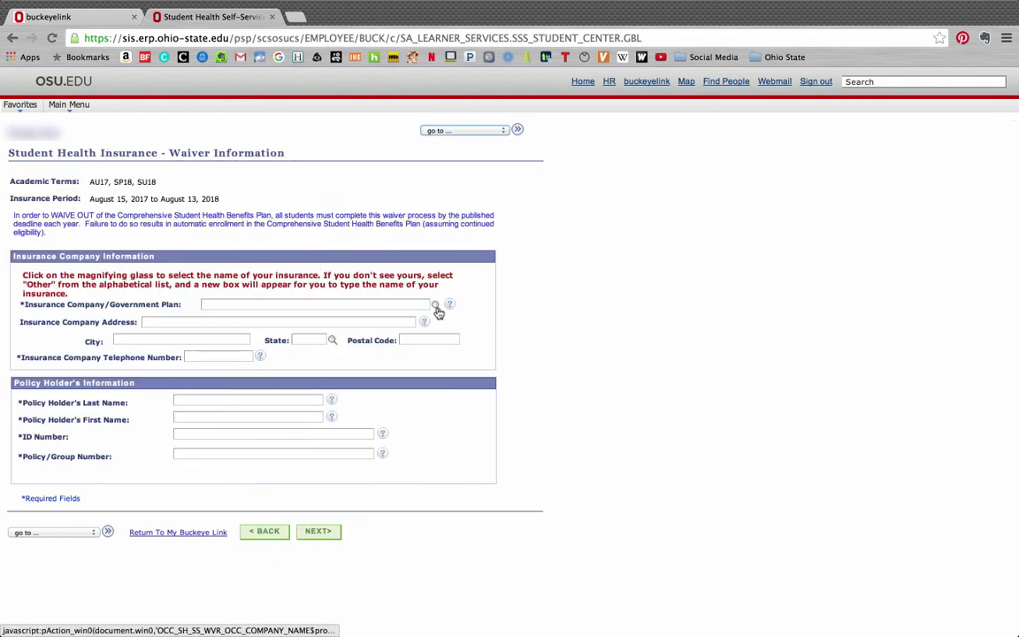
- Look up and select Blue Cross Blue Shield as the insurance company and fill in its street address
click(436, 307)
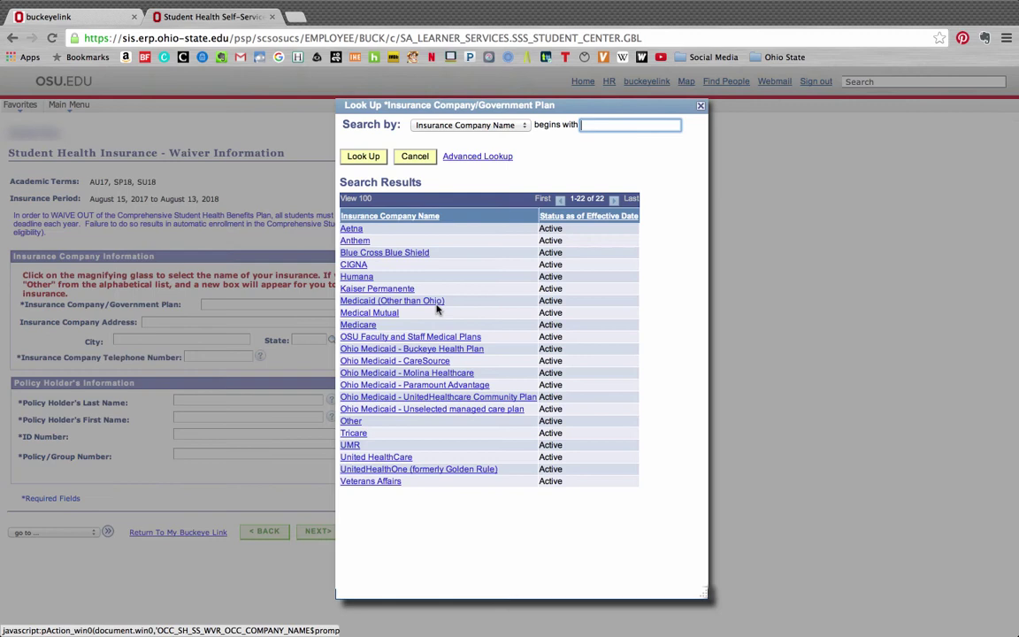
click(391, 256)
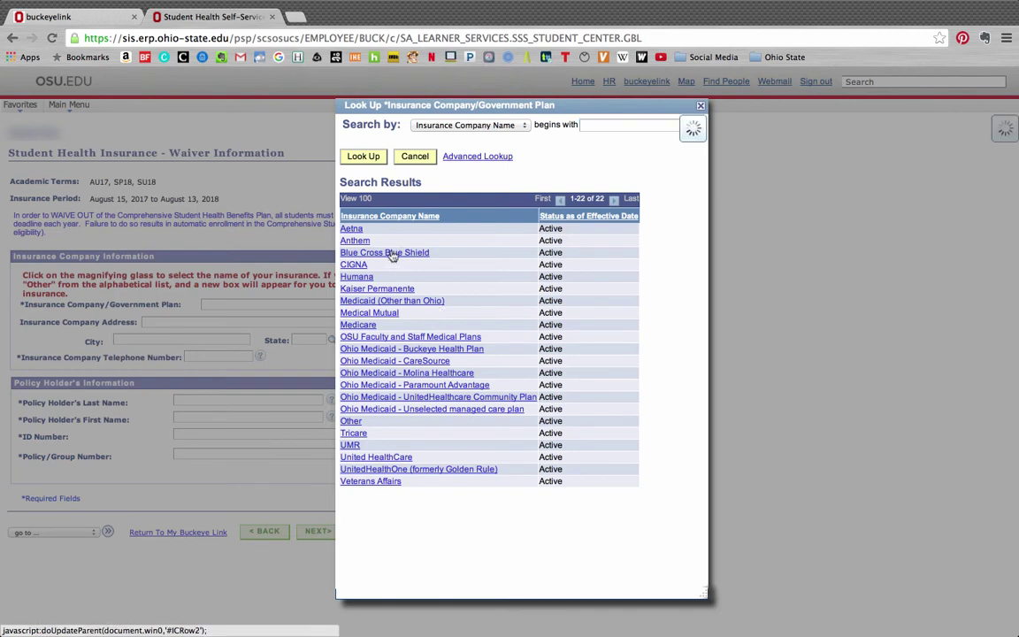
click(175, 323)
text(1)
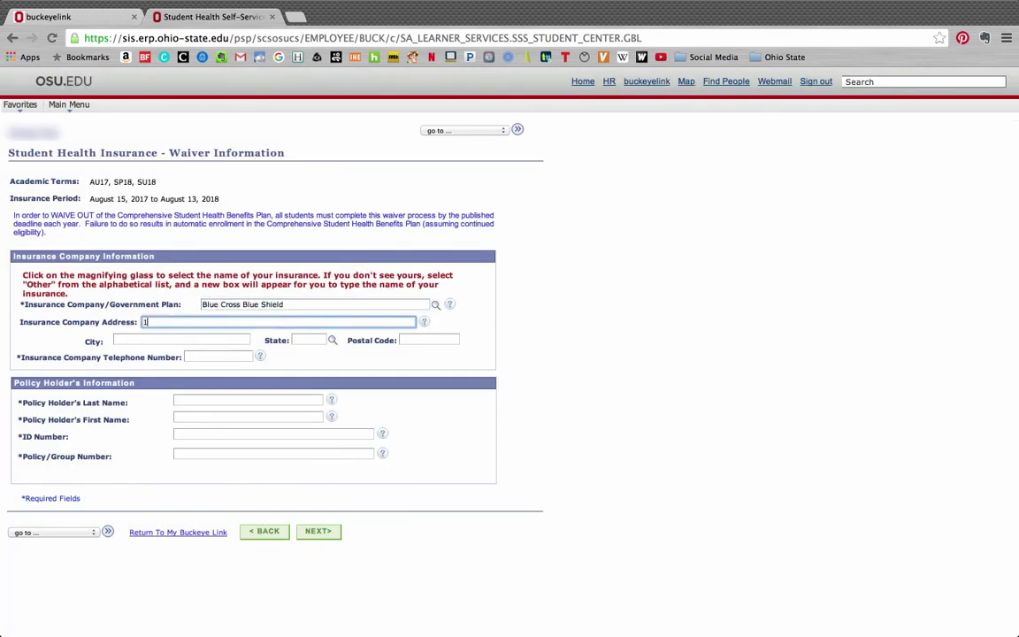
text(23 Insurance Drive)
key(Tab)
key(Tab)
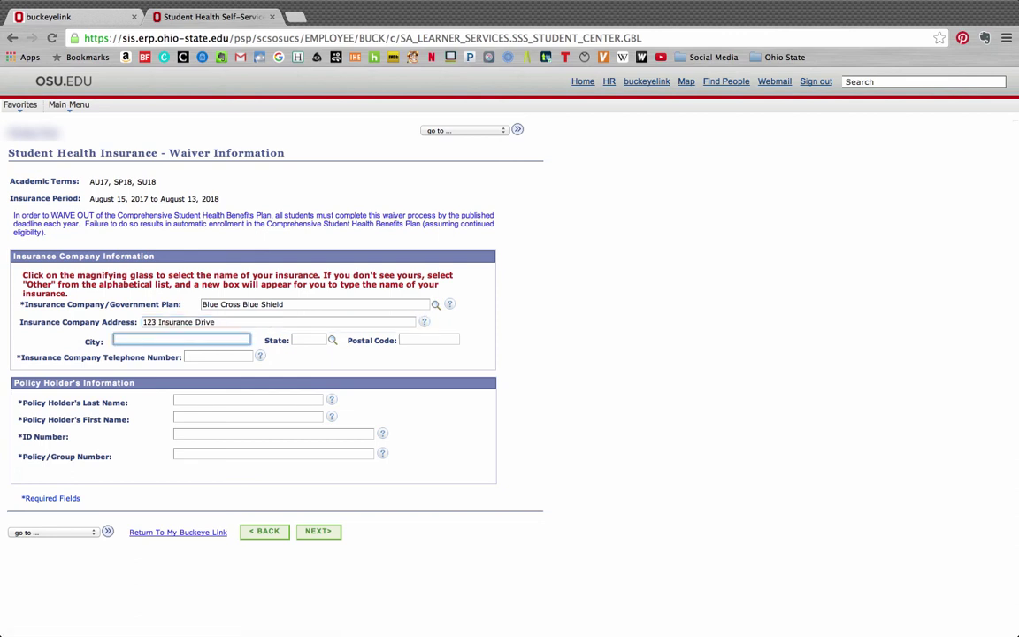
- Complete the insurance company's city, state, postal code and telephone number
text(Atlanta)
key(Tab)
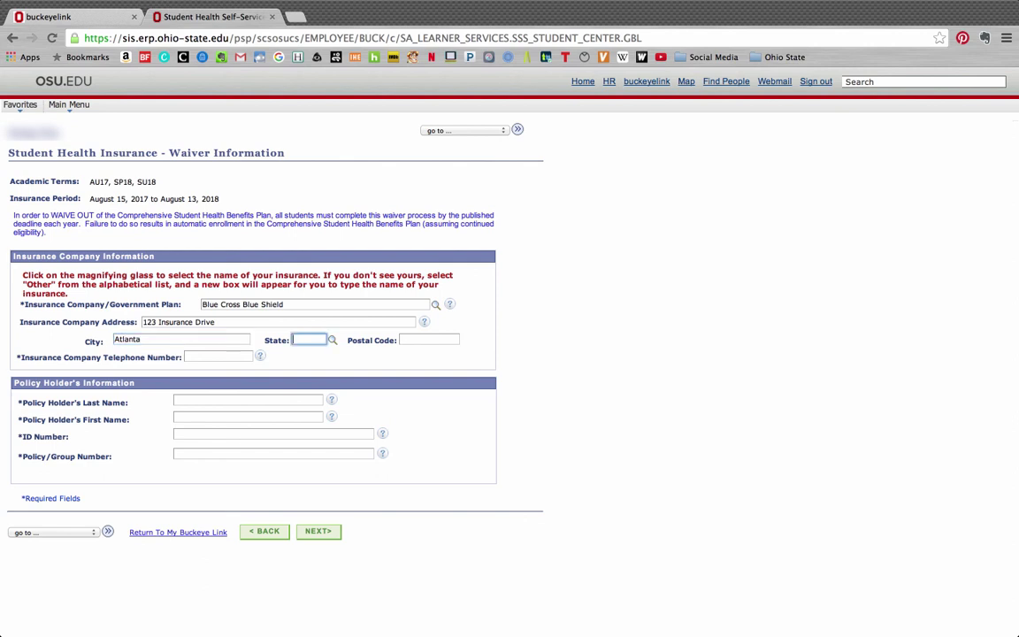
text(GA)
key(Tab)
key(Tab)
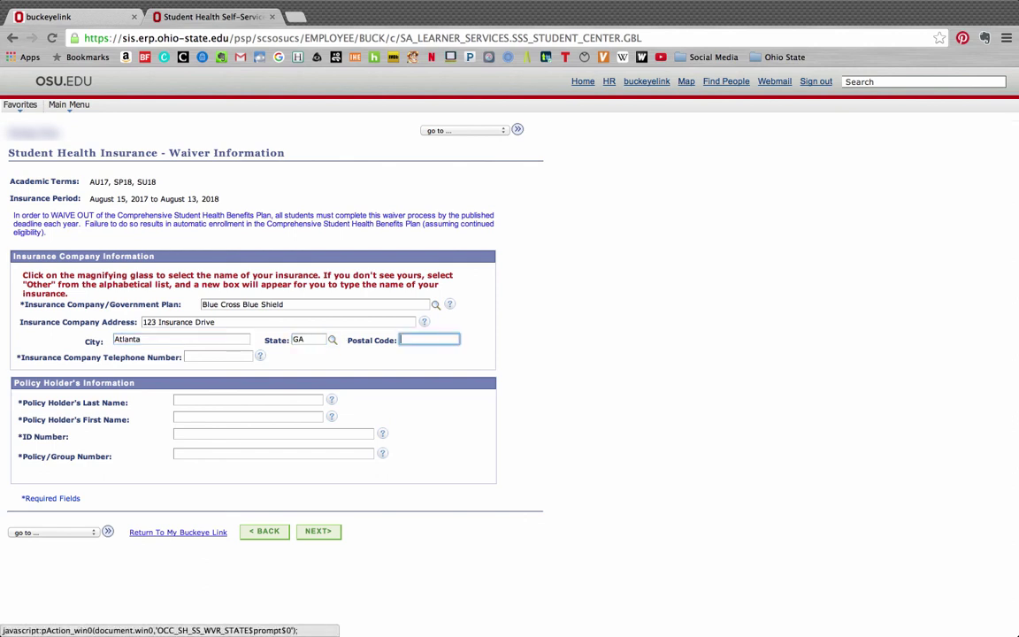
text(23456)
key(Tab)
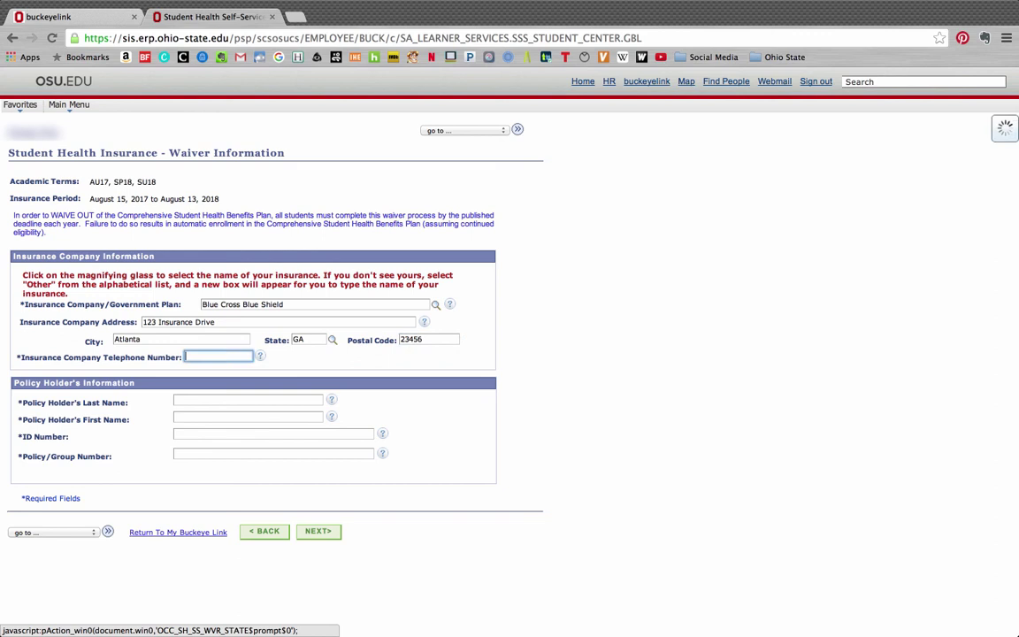
text(1234567890)
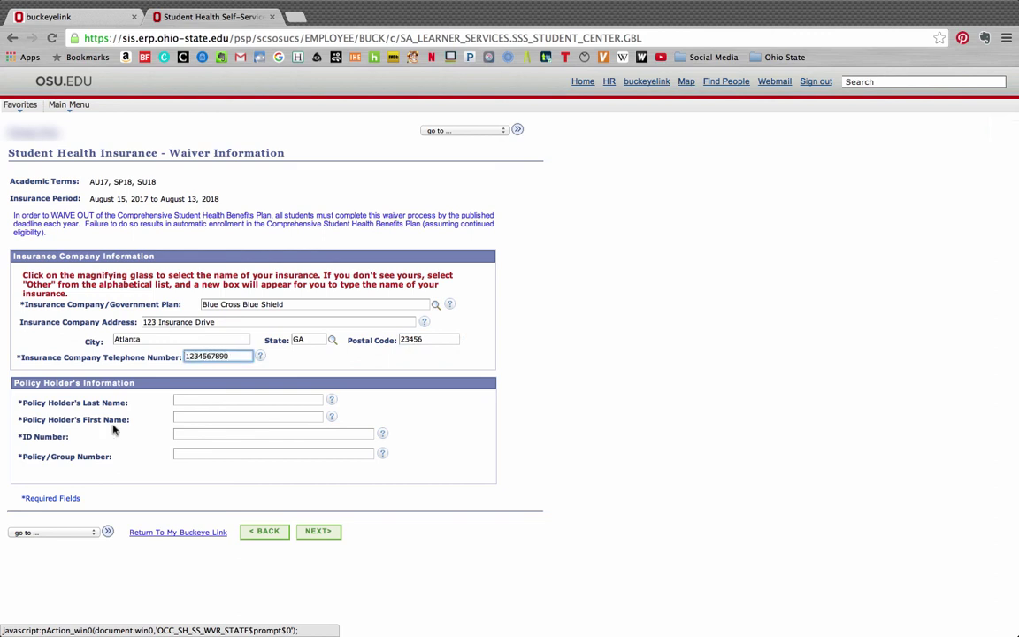
- Enter the policy holder's last name and first name in the waiver information
click(187, 402)
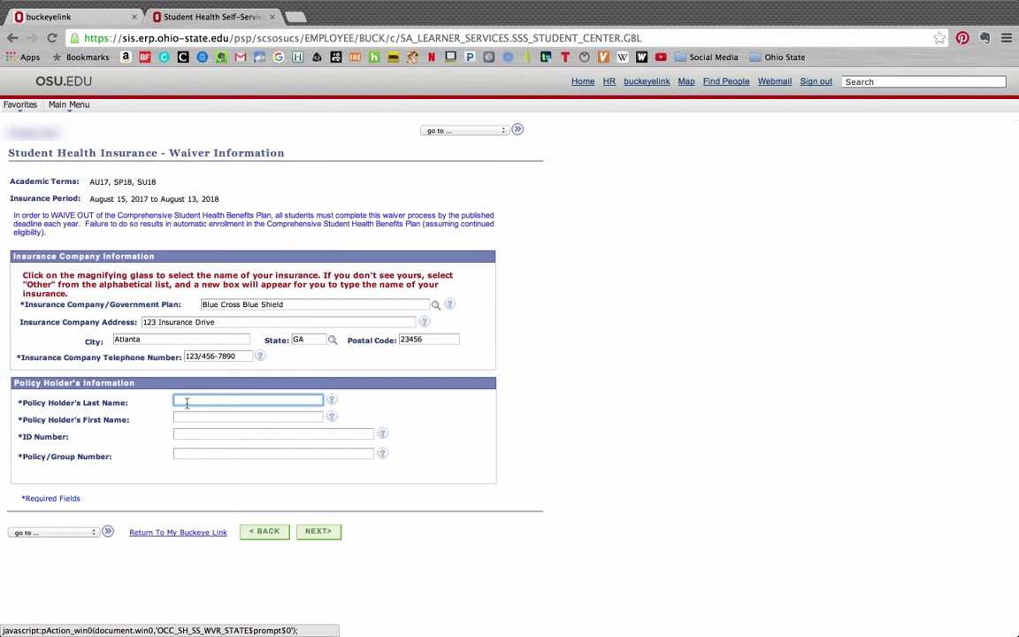
text(Buckeye)
key(Tab)
key(Tab)
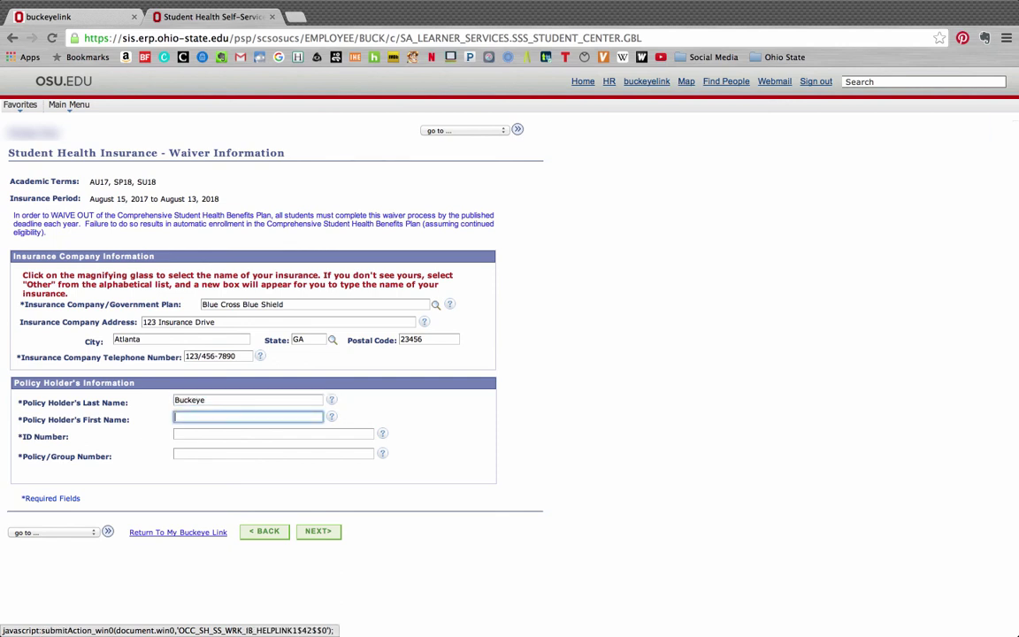
text(Brutus)
key(Tab)
key(Tab)
- Fill in the policy holder's ID number and policy/group number, and proceed to the waiver acknowledgement
text(123)
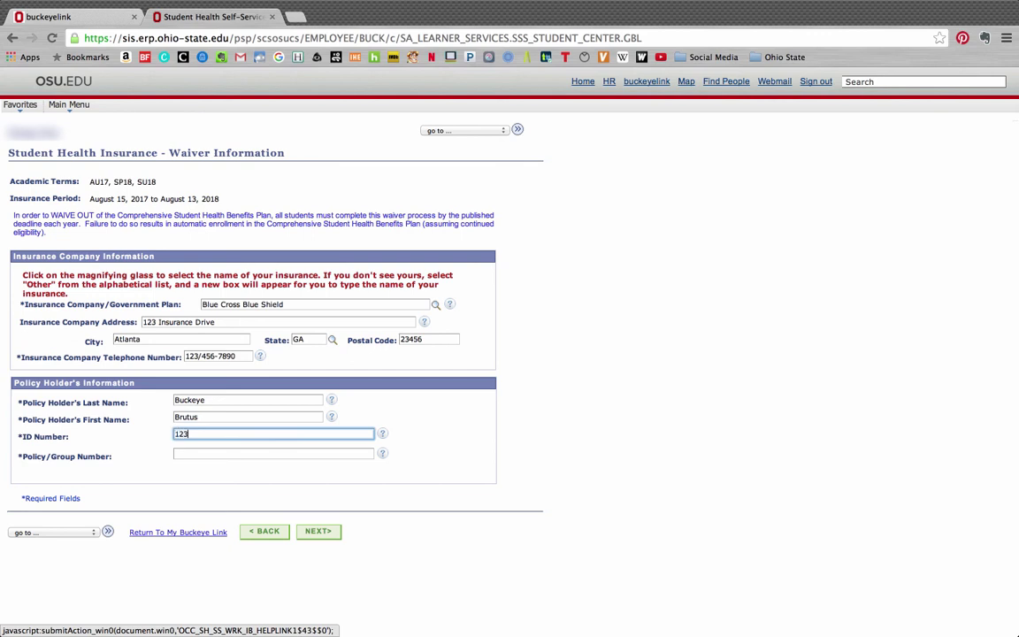
text(45678)
key(Tab)
key(Tab)
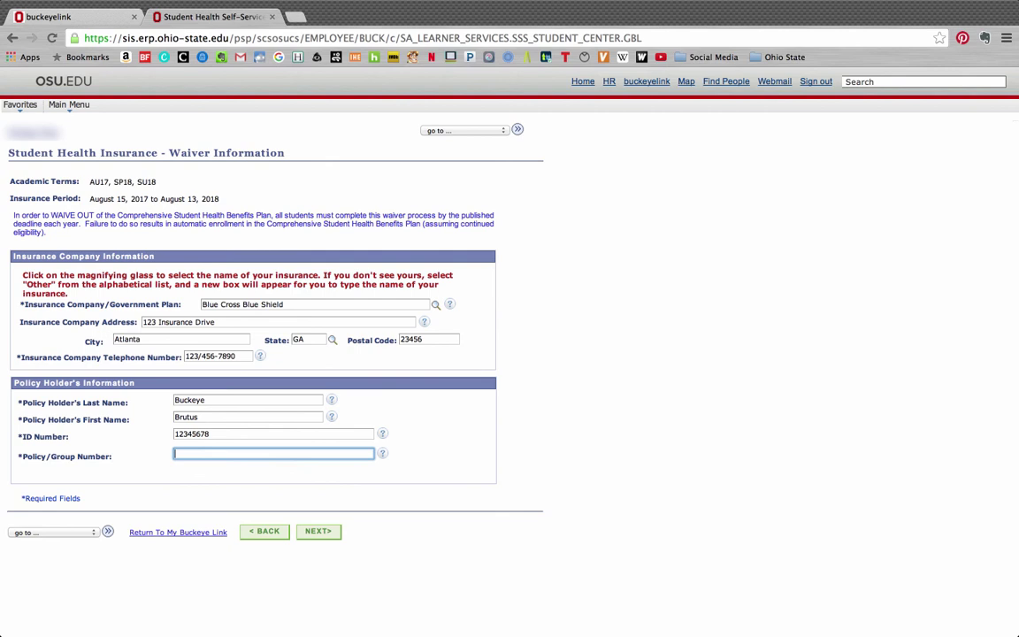
text(6544331)
click(326, 531)
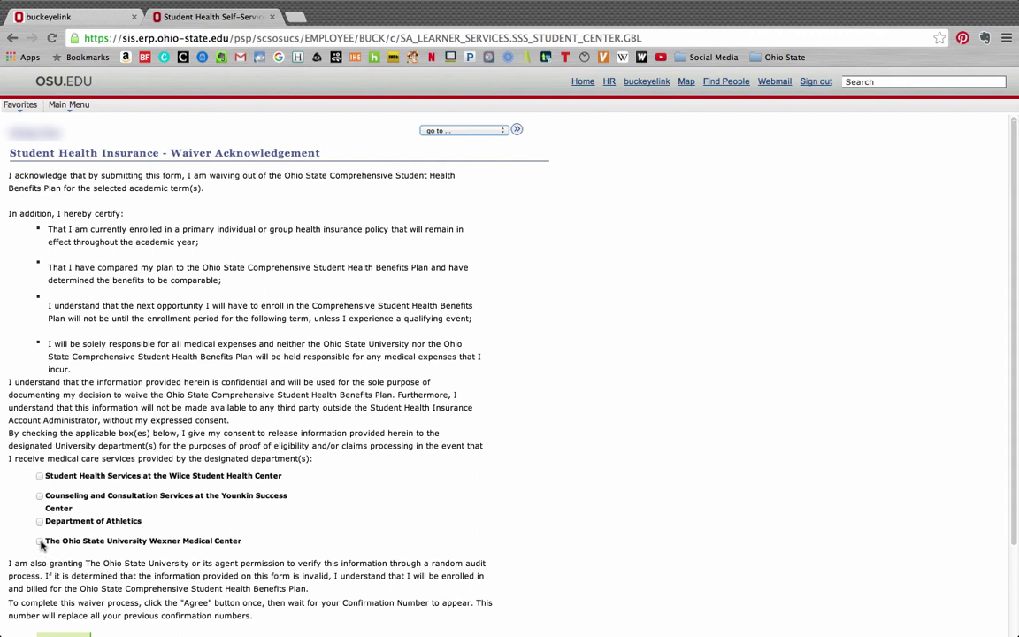
- Consent to releasing information to Student Health Services, Counseling and Consultation Services and the Wexner Medical Center, and agree to the waiver
click(39, 476)
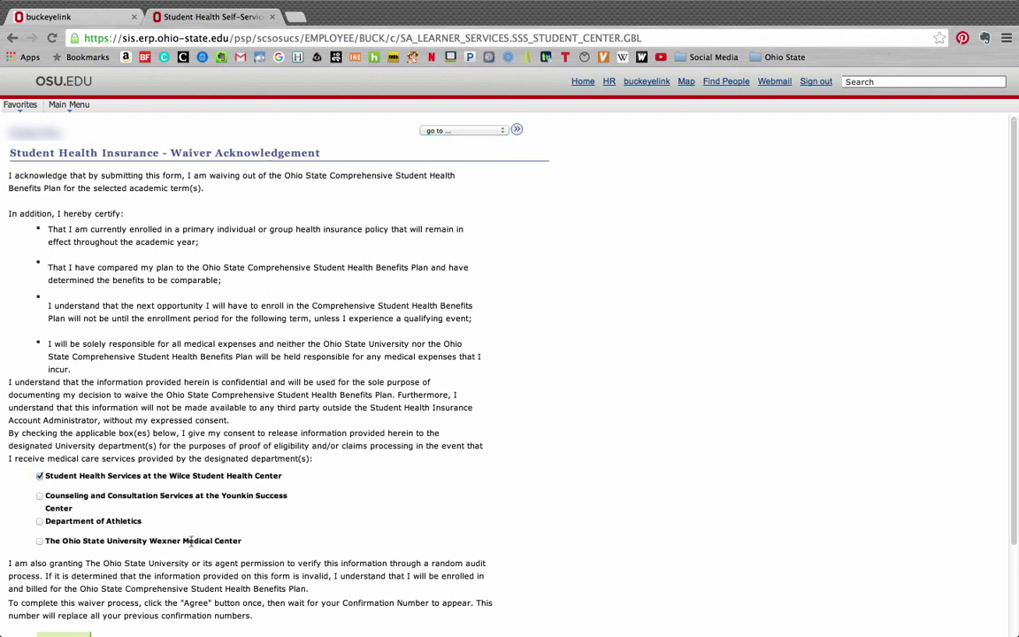
click(39, 496)
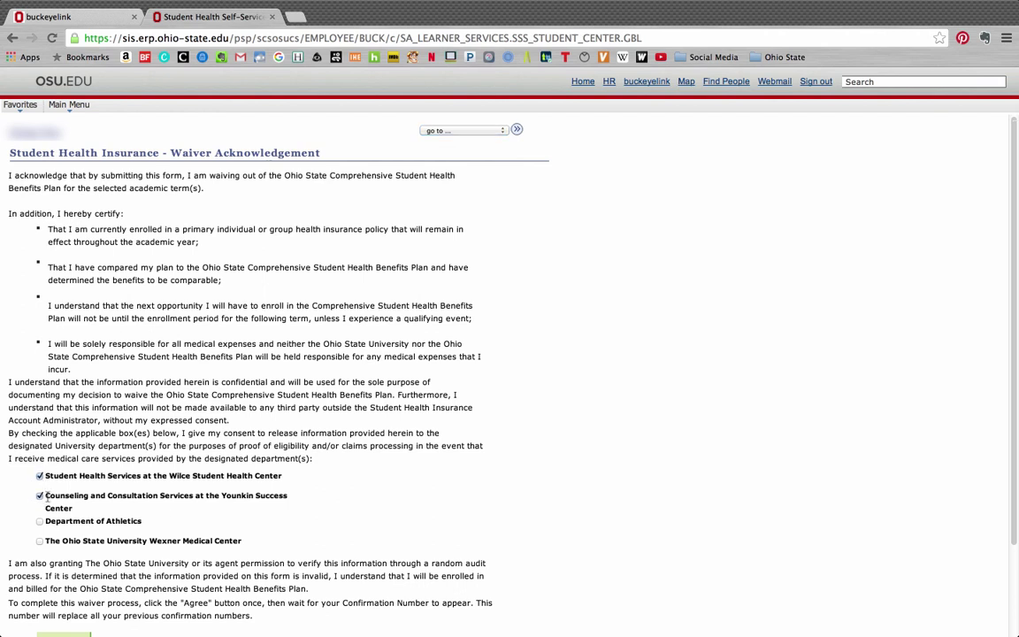
click(39, 541)
scroll(1017, 428, down, 3)
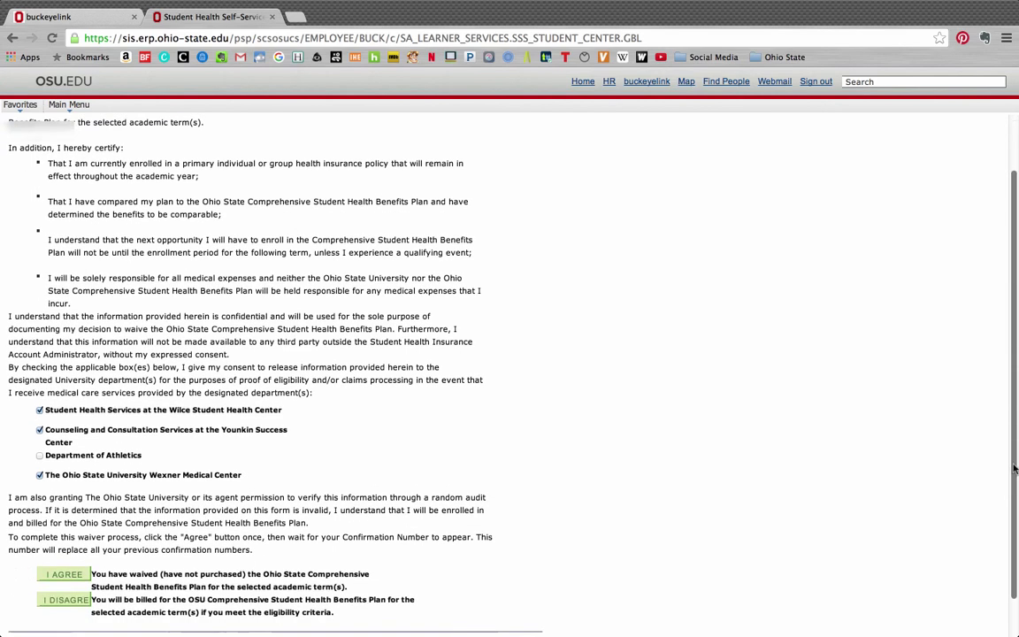
click(65, 539)
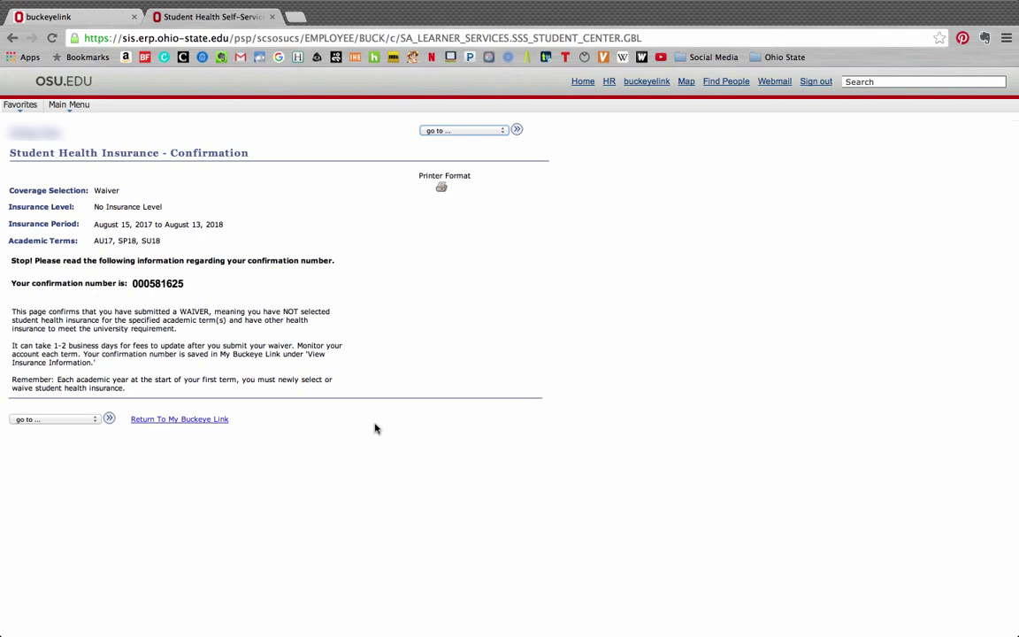
- Return to My Buckeye Link and open the Student Legal Services page from the other financial options to review plan enrollment
click(198, 421)
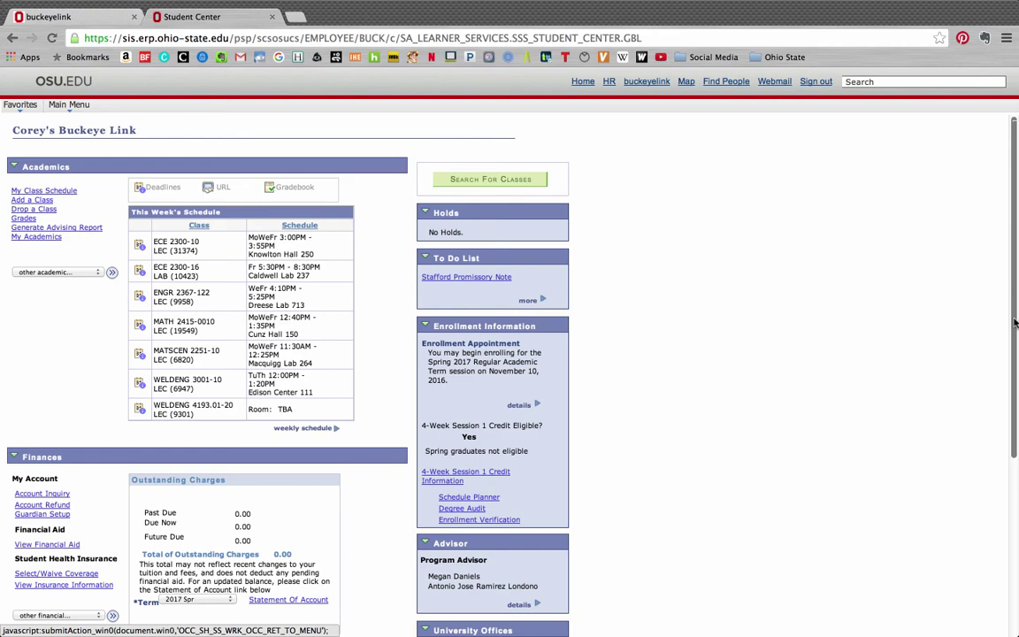
drag(1016, 323, 1017, 387)
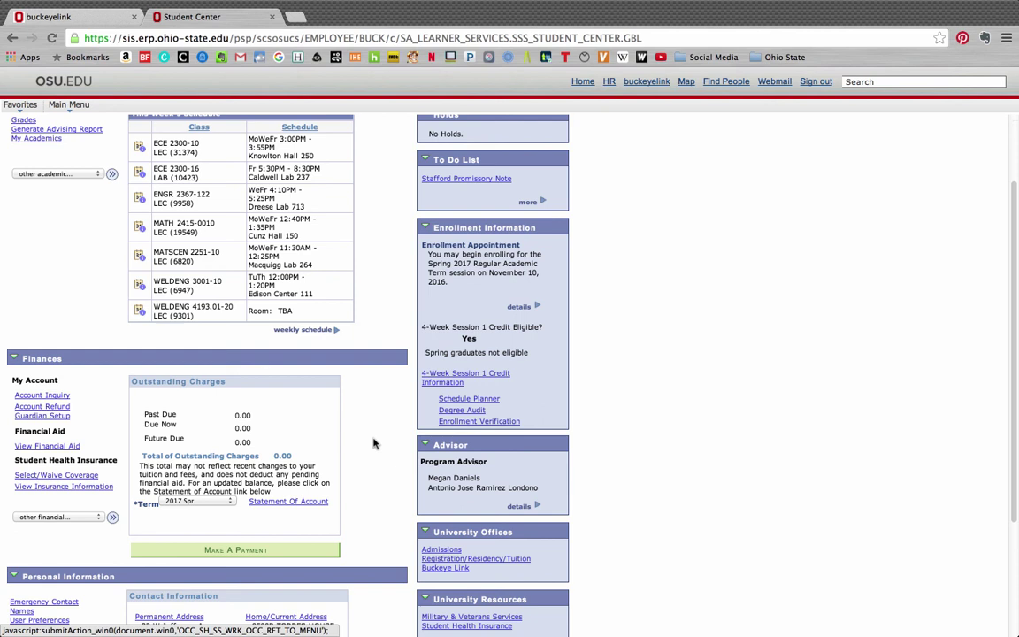
click(68, 517)
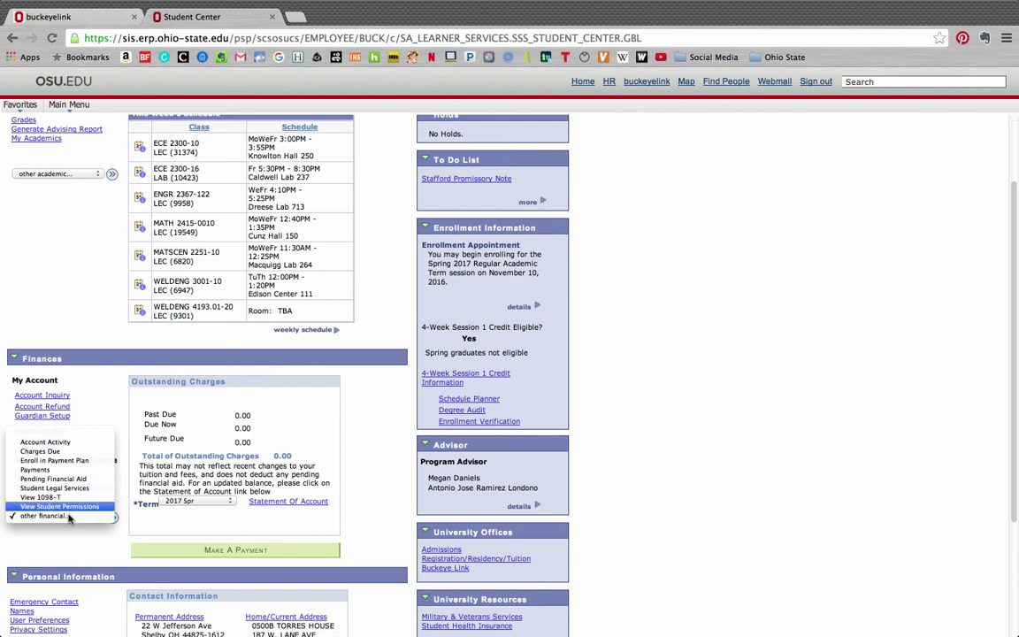
click(74, 487)
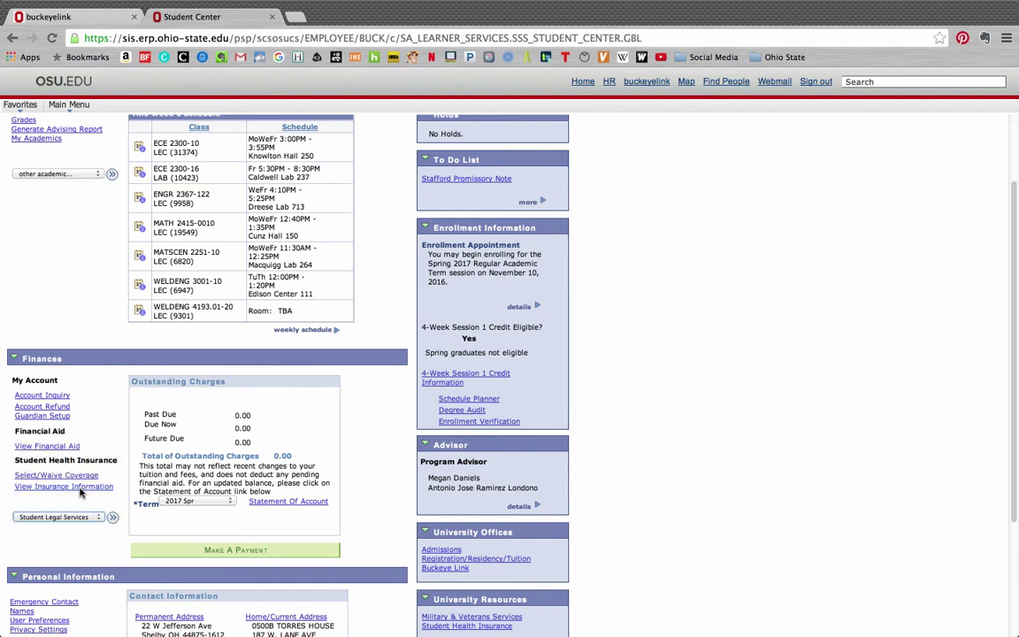
click(112, 516)
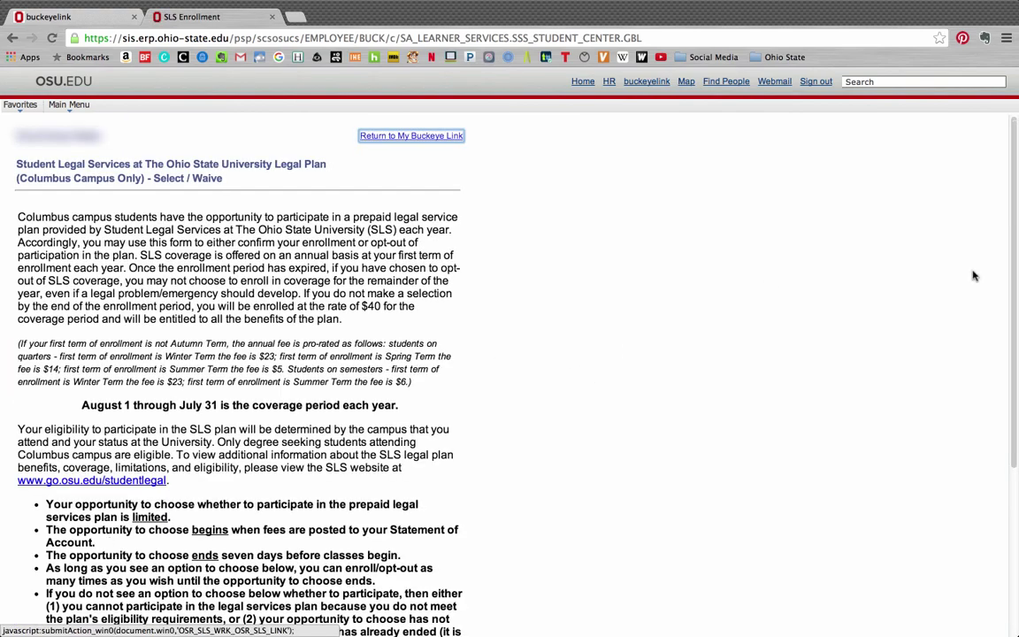
scroll(1013, 245, down, 5)
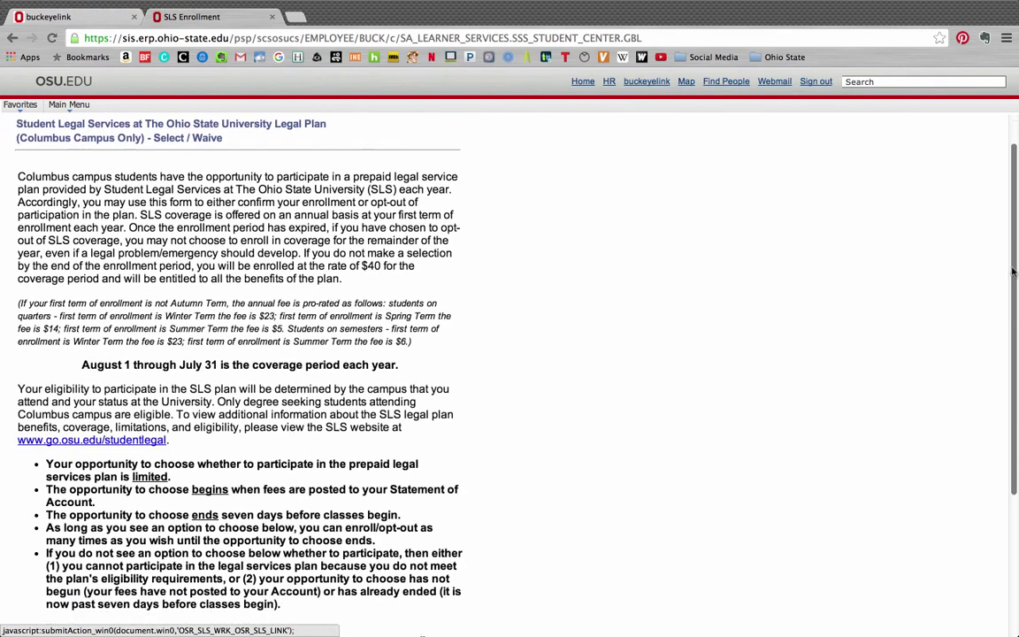
scroll(1016, 376, down, 2)
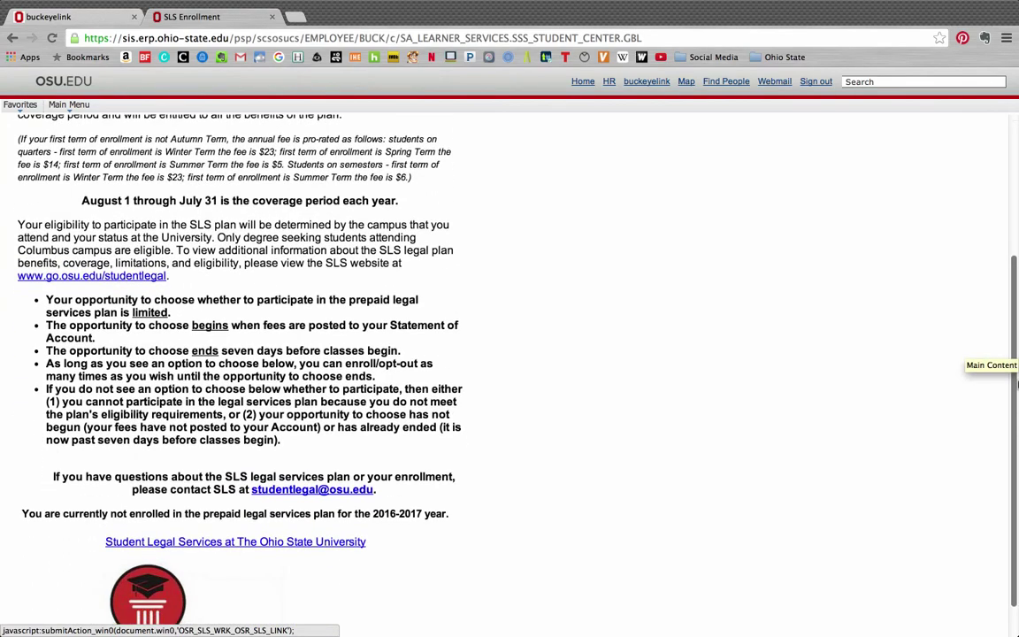